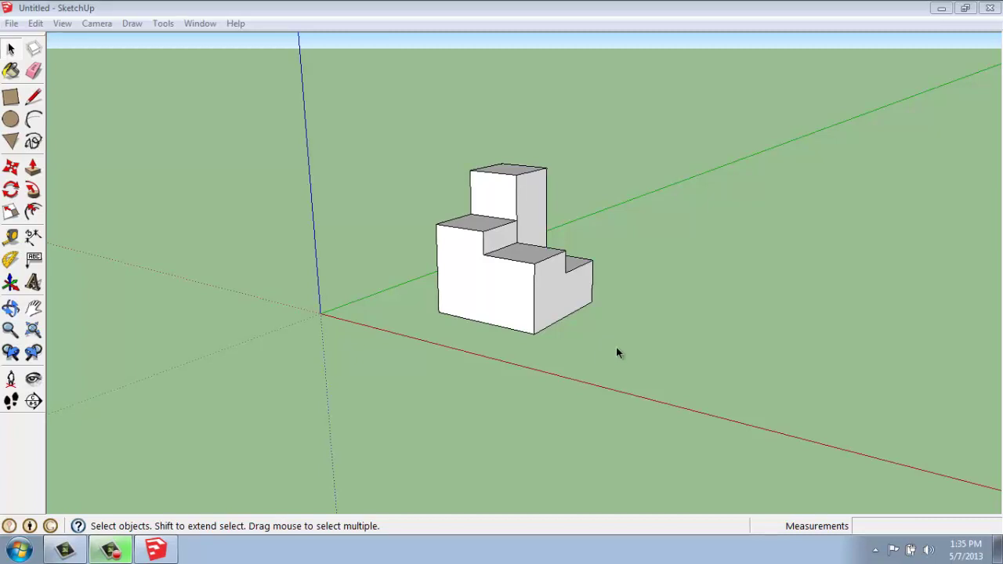
middle_drag(584, 130, 645, 188)
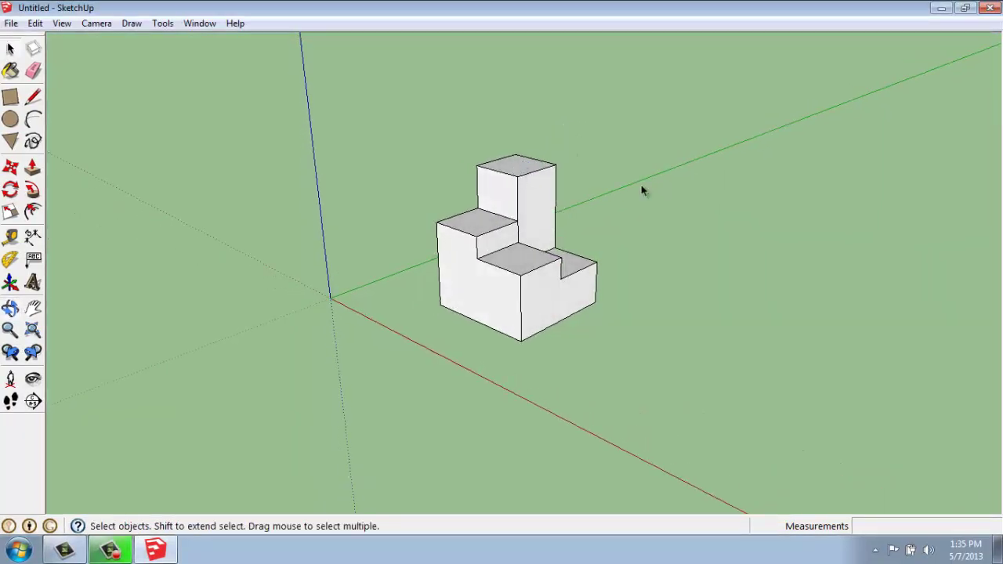
middle_drag(713, 202, 647, 279)
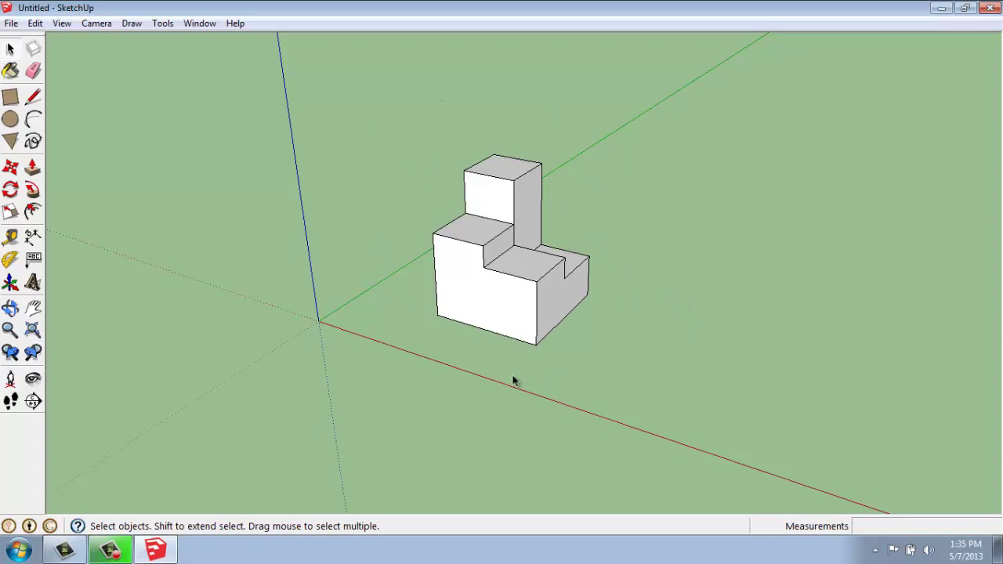
middle_drag(677, 282, 849, 210)
scroll(780, 294, down, 4)
scroll(849, 210, up, 2)
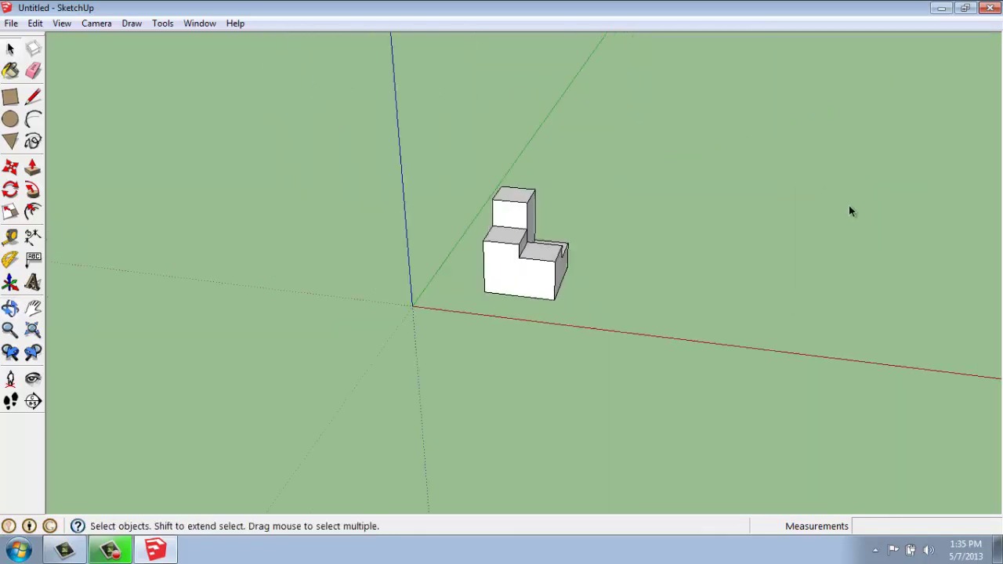
scroll(850, 211, up, 1)
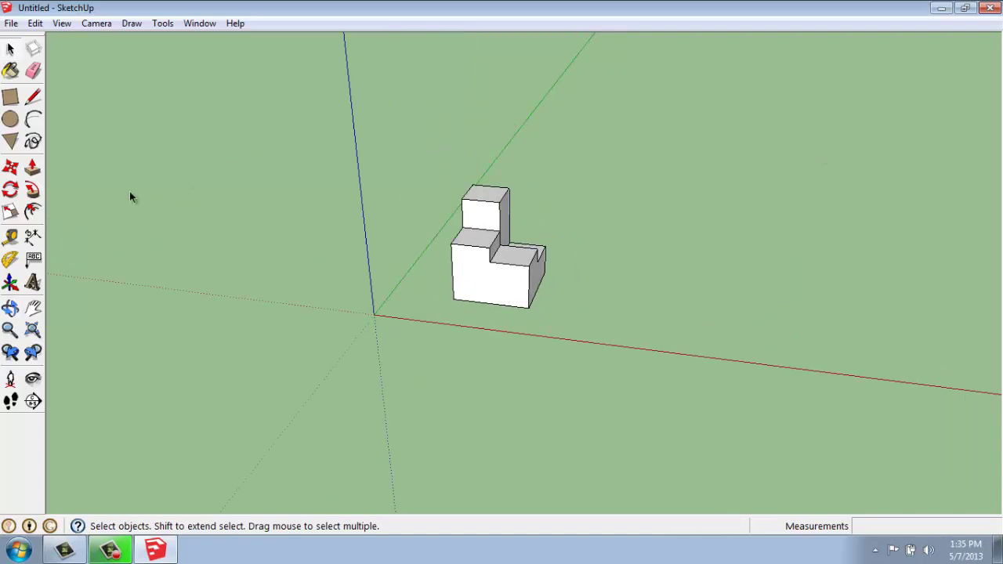
Select the whole stepped block and copy it 10' along the red axis with the Move tool.
click(554, 267)
triple_click(492, 280)
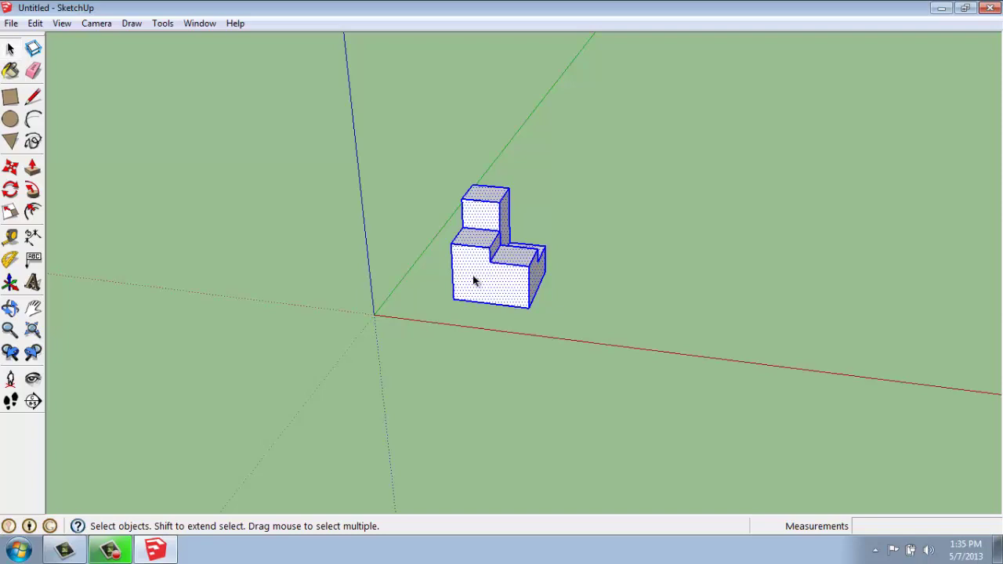
click(10, 175)
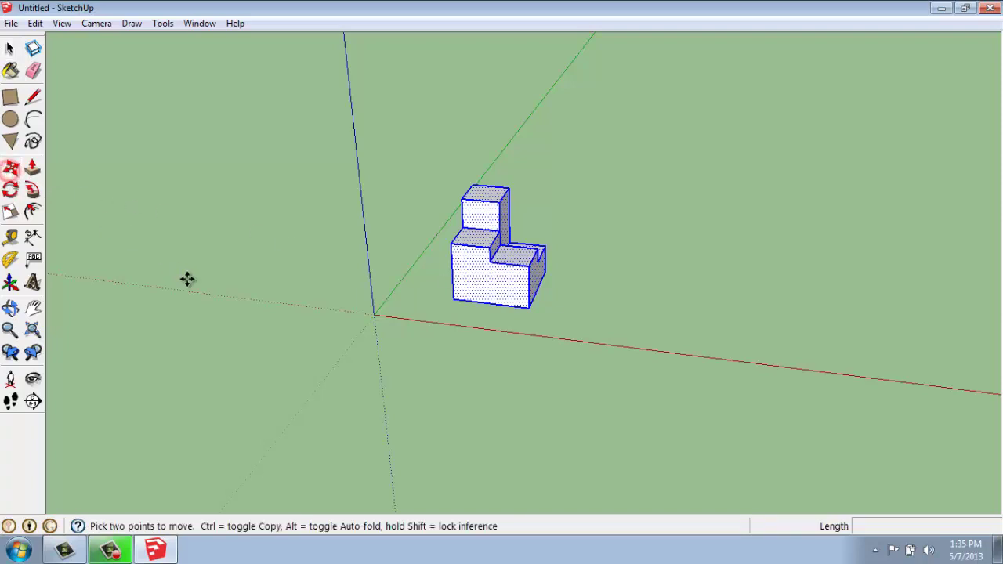
click(455, 302)
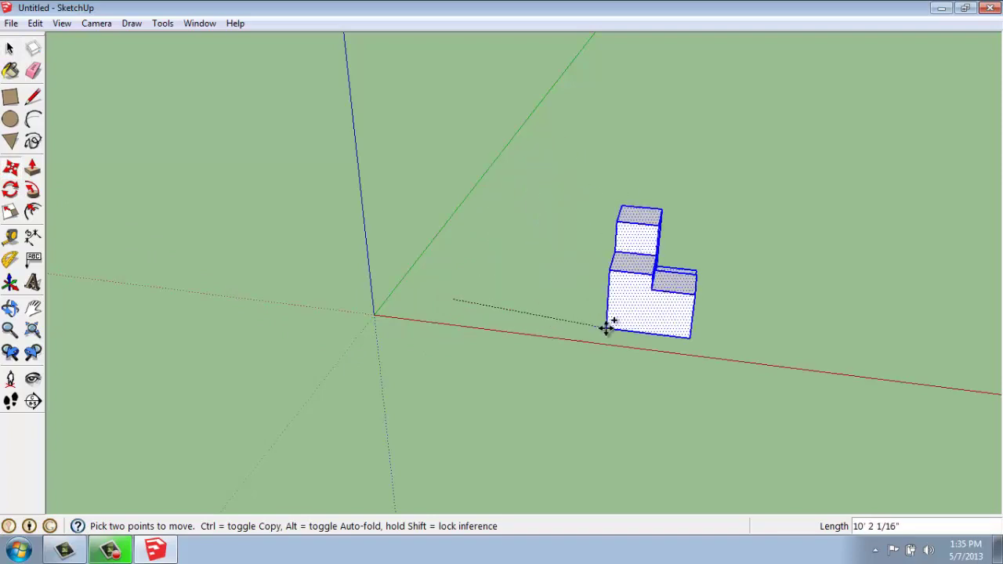
key(ctrl)
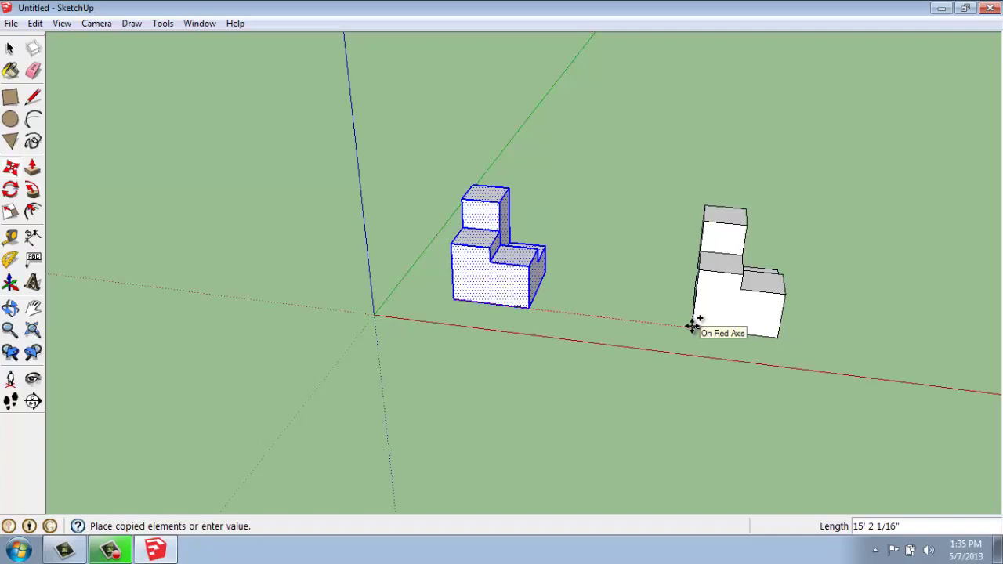
text(10)
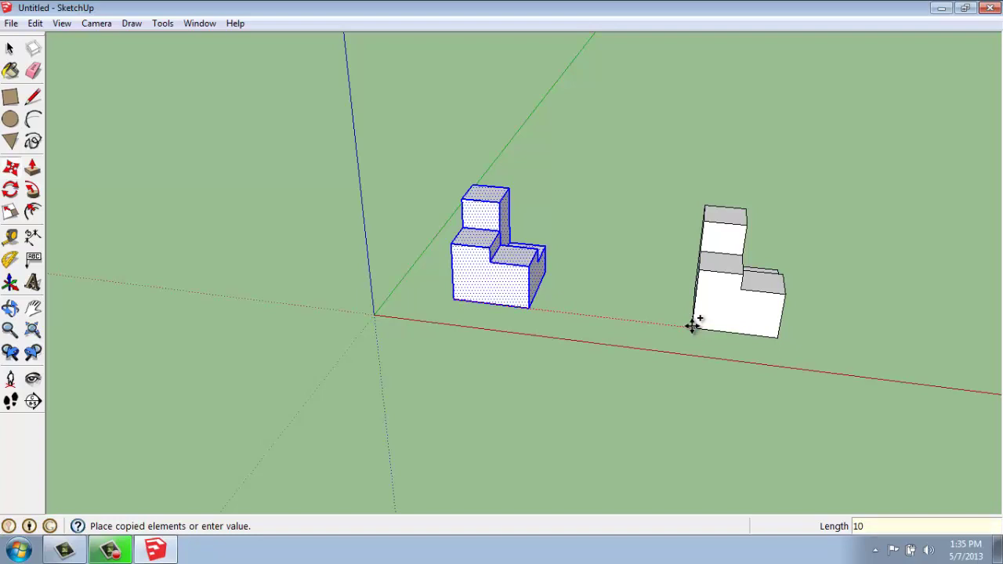
key(Return)
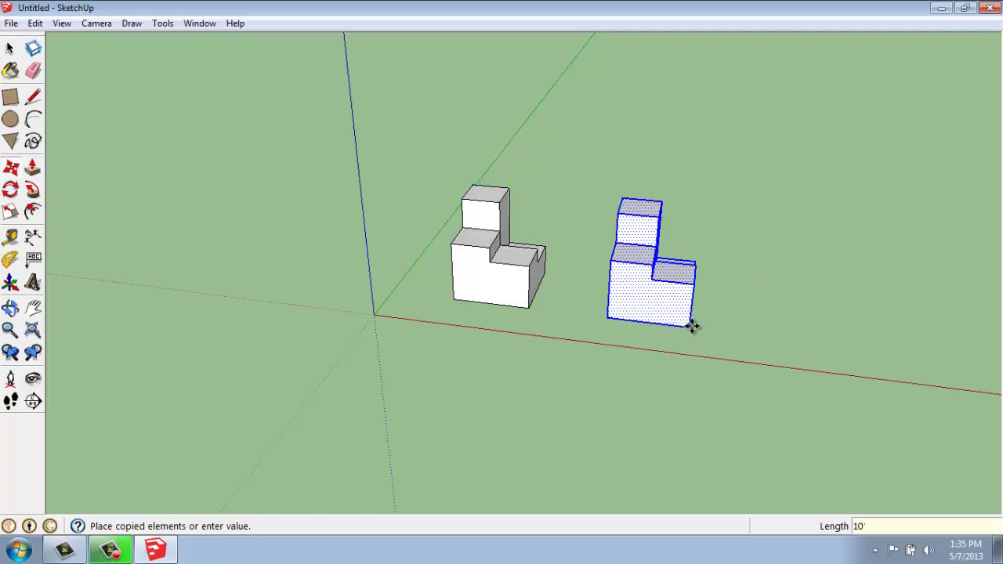
Copy the duplicated block another 10' along the red axis to place a third block in the row.
click(608, 317)
key(ctrl)
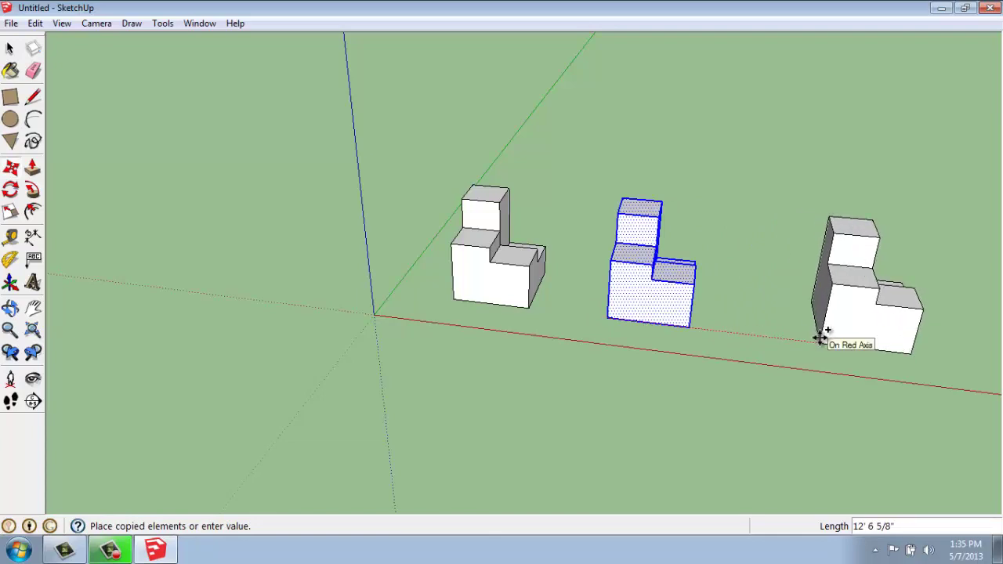
text(10)
key(Return)
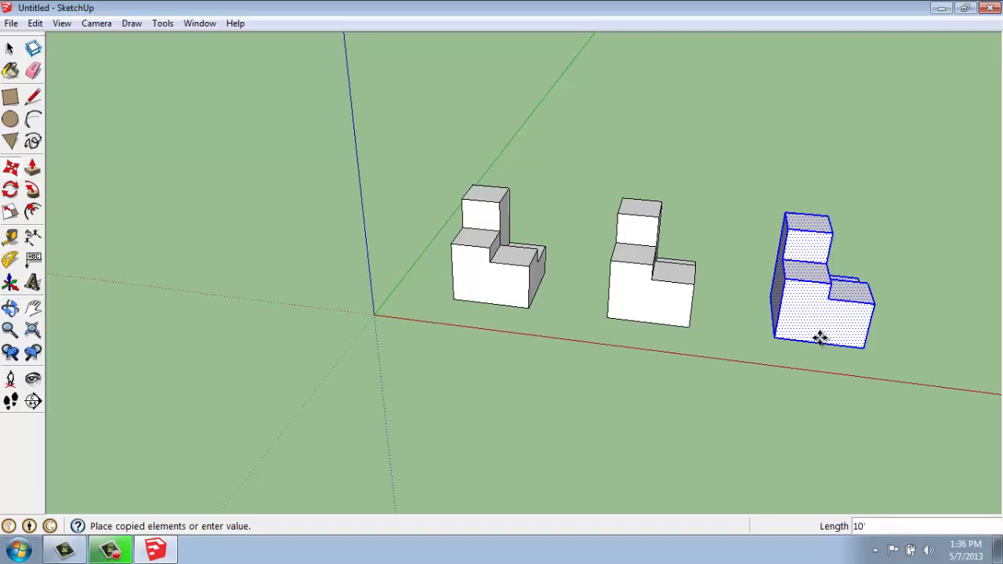
Delete the two copied blocks, keeping only the original nearest the origin.
key(space)
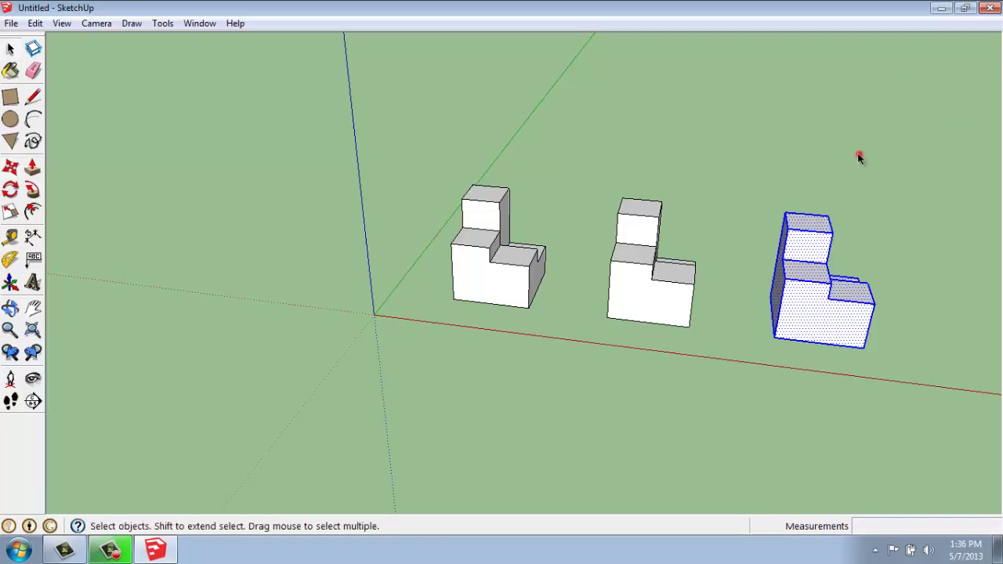
click(859, 158)
drag(945, 139, 592, 390)
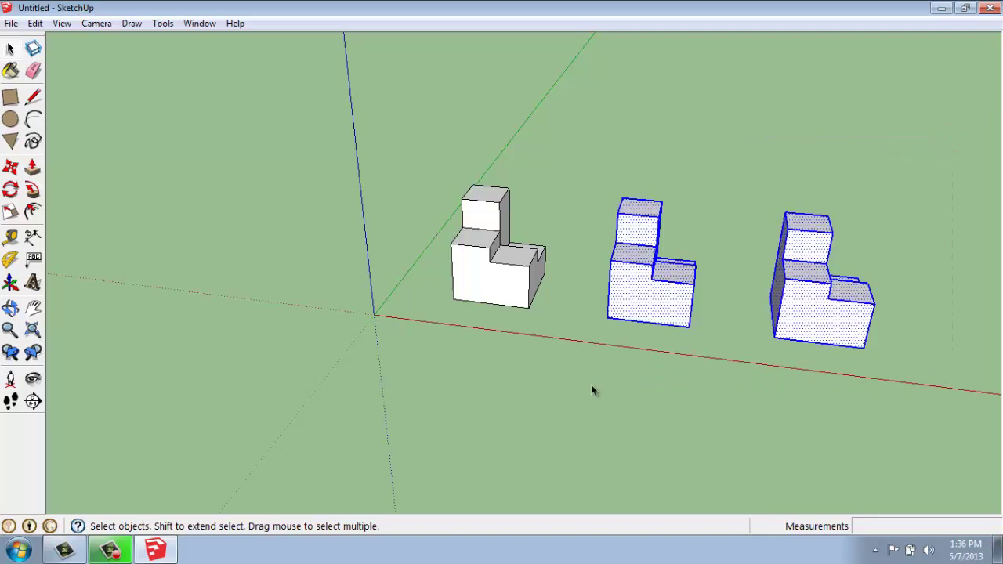
key(Delete)
Copy the entire original stepped block 10' along the red axis using the Move tool's copy mode.
middle_drag(614, 275, 757, 322)
scroll(757, 323, up, 1)
mouse_move(490, 90)
middle_down()
mouse_move(515, 97)
mouse_move(481, 95)
middle_up()
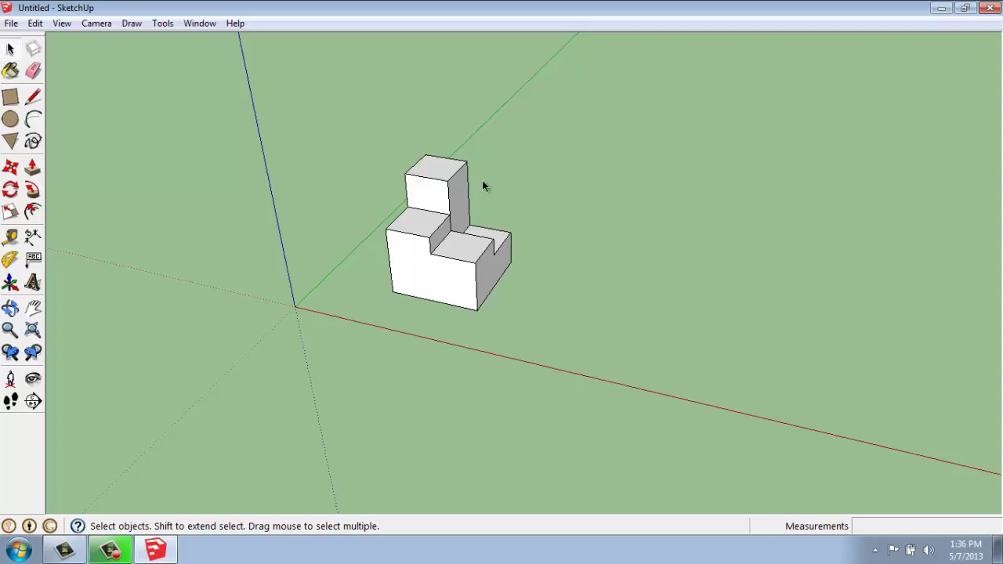
scroll(506, 173, down, 1)
middle_drag(577, 108, 550, 95)
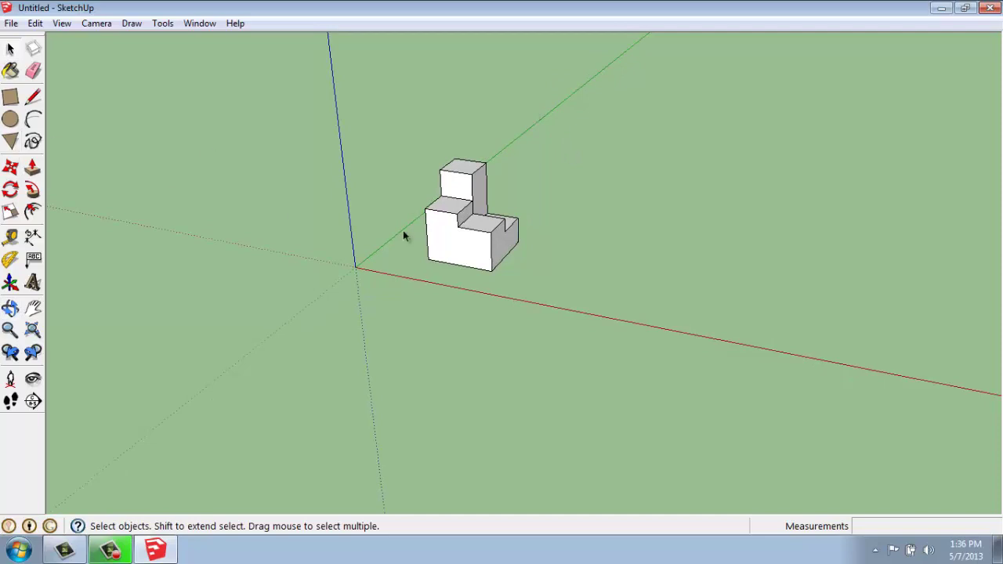
triple_click(452, 244)
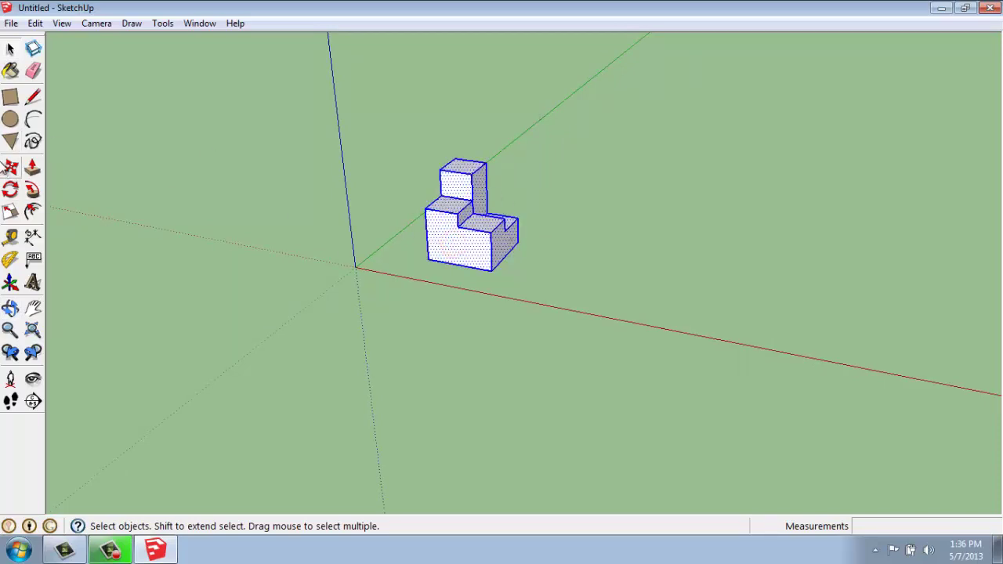
click(7, 167)
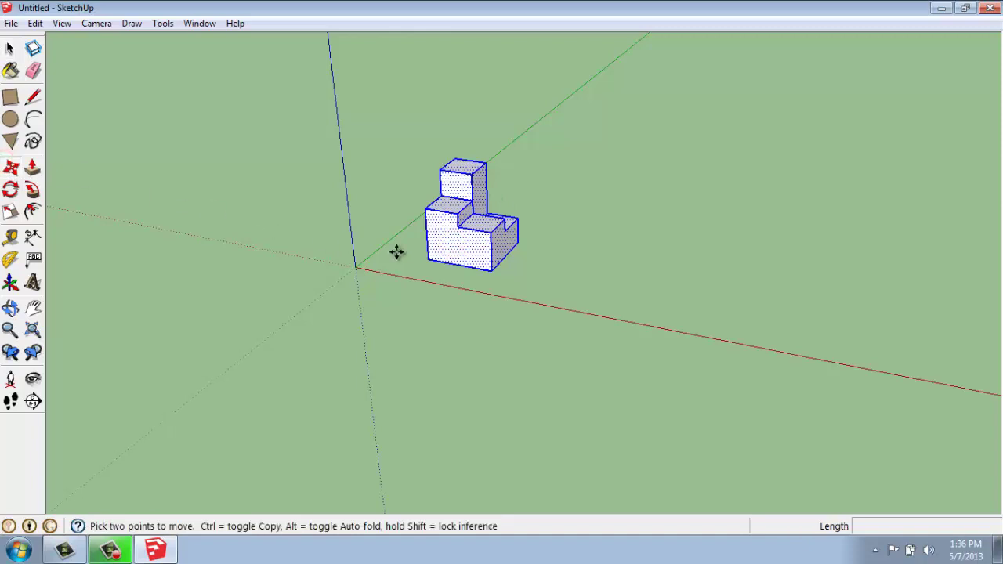
click(427, 258)
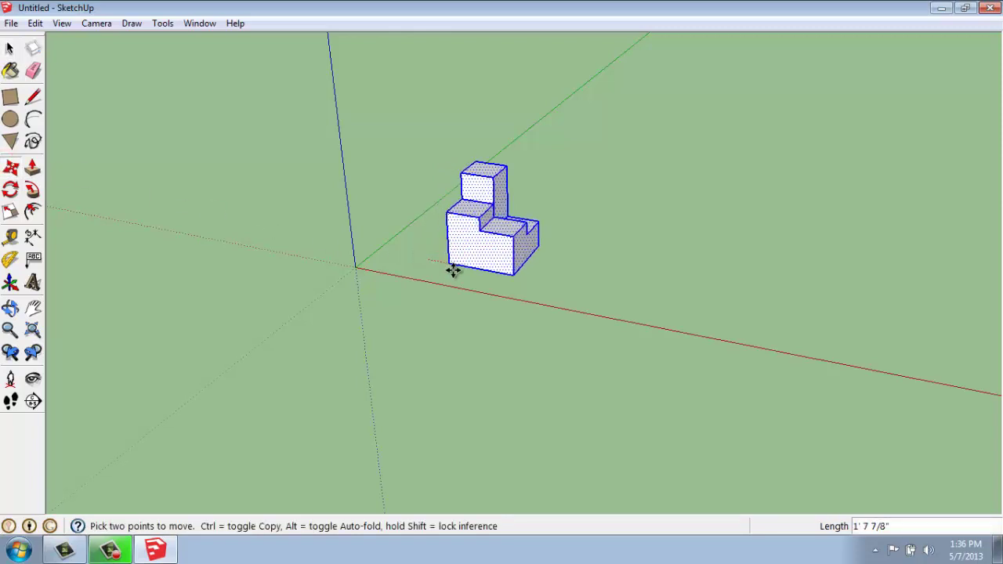
key(ctrl)
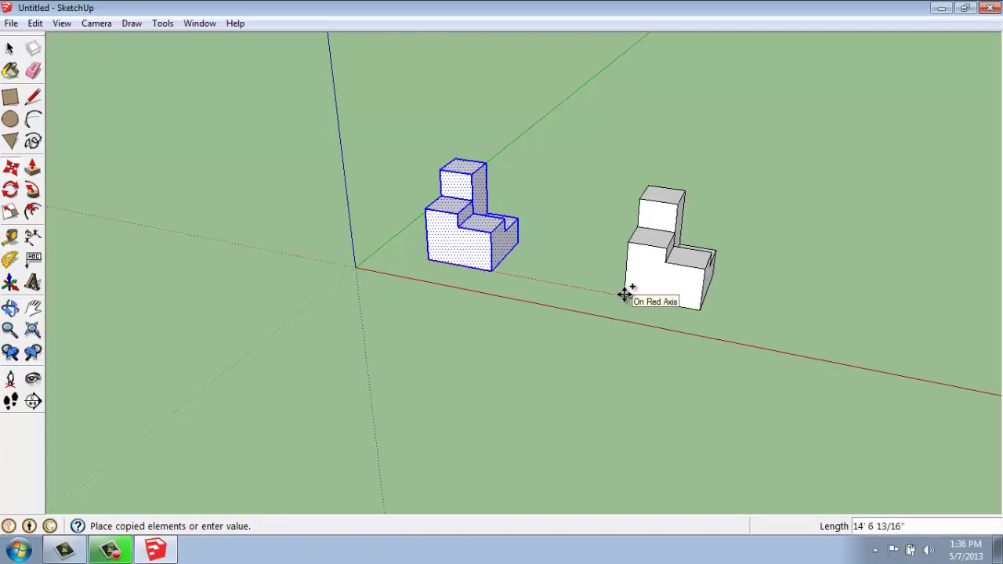
text(10)
key(Return)
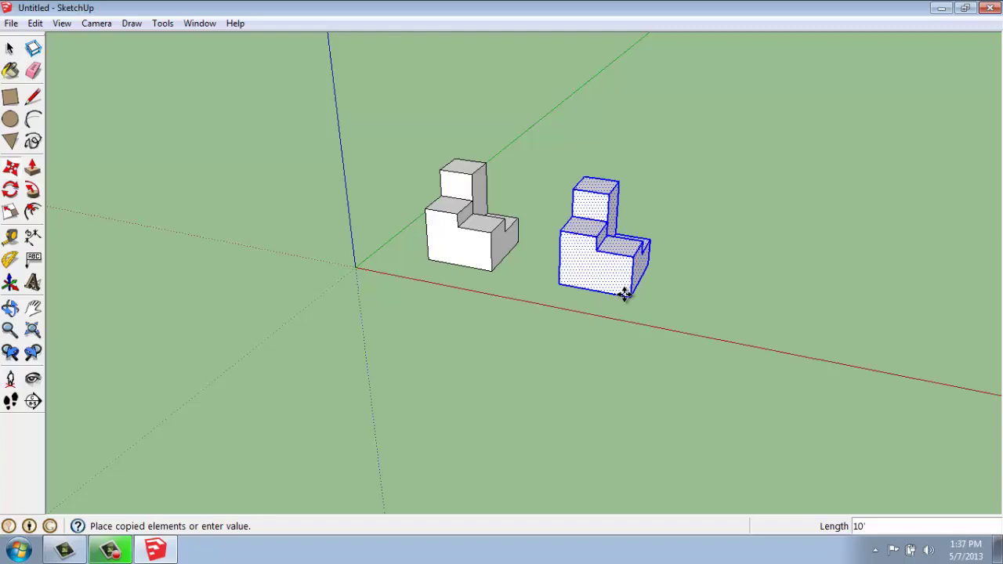
Multiply the 10' copy into a linear array of five copies with x5.
text(x)
text(5)
key(Return)
scroll(615, 286, down, 6)
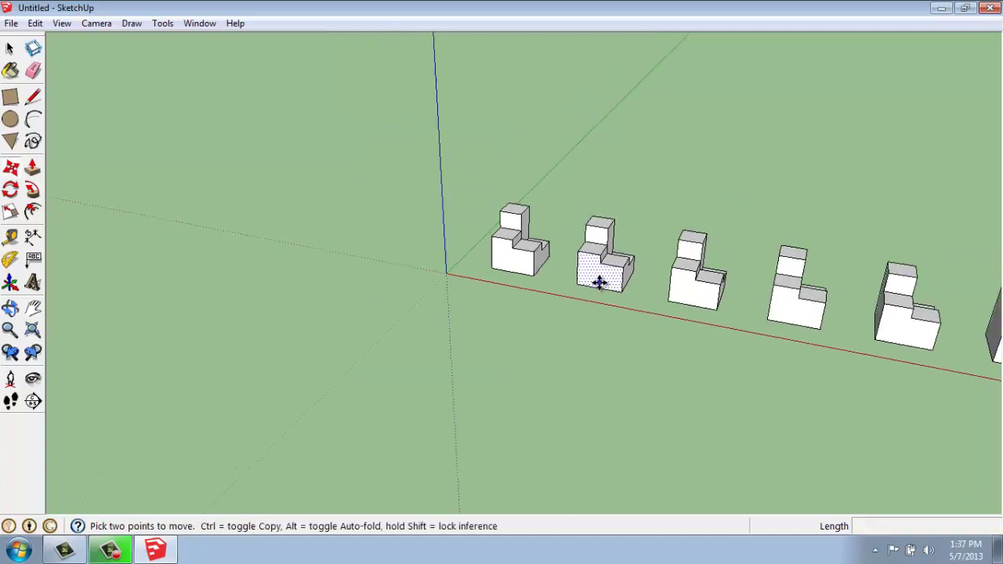
scroll(827, 300, up, 1)
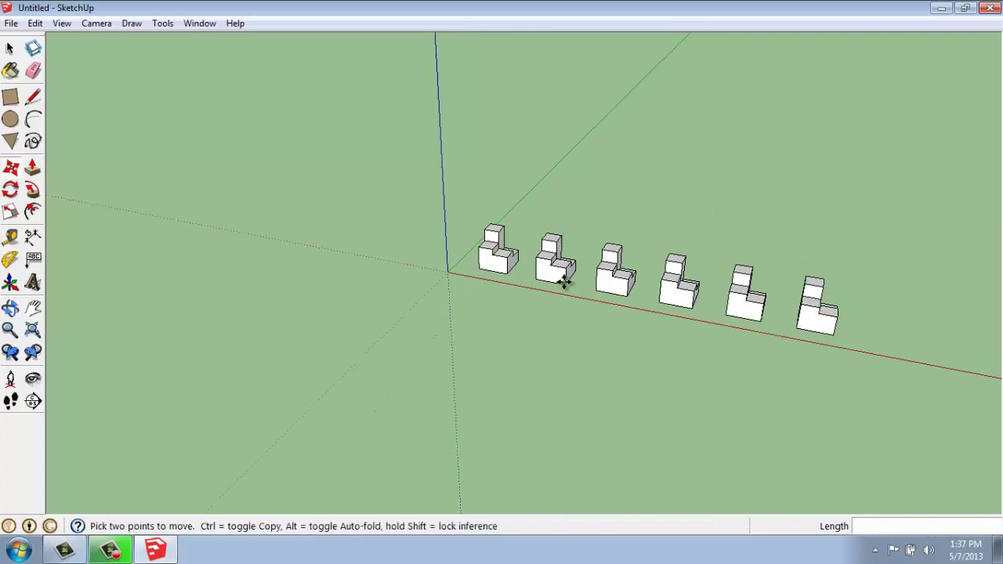
scroll(793, 190, up, 2)
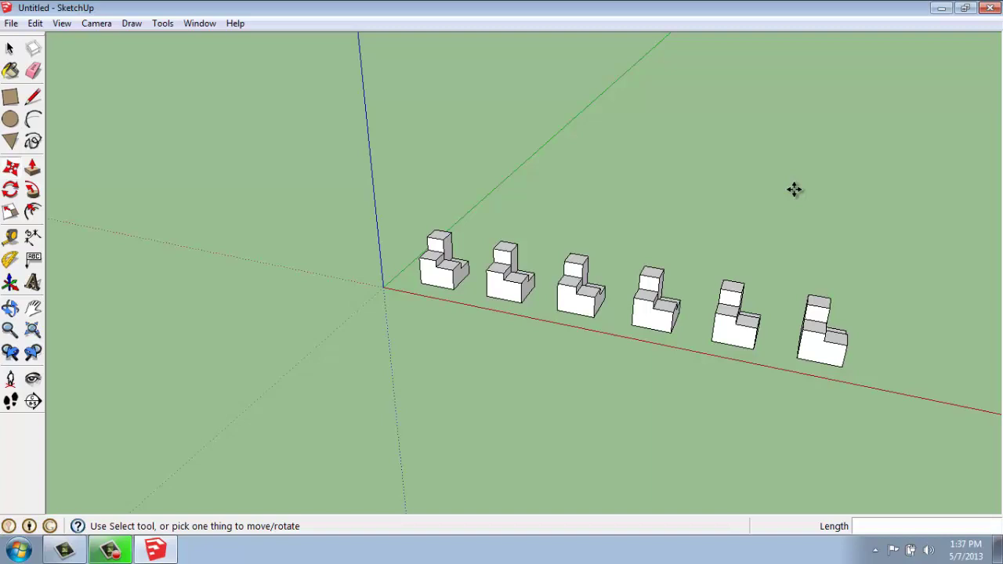
Change the array to three copies with x3, and again to twelve copies with x12.
text(x3)
key(Return)
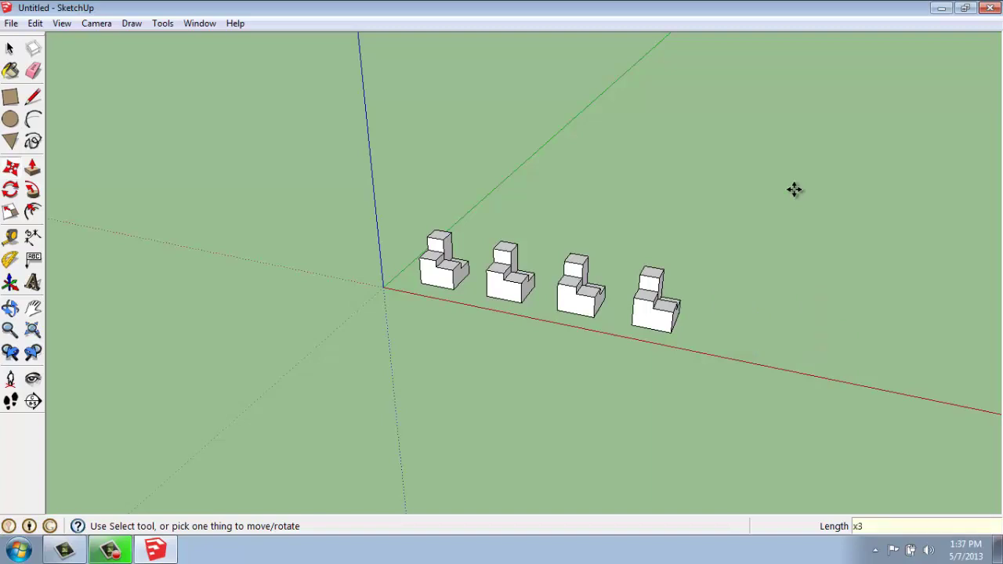
text(x12)
key(Return)
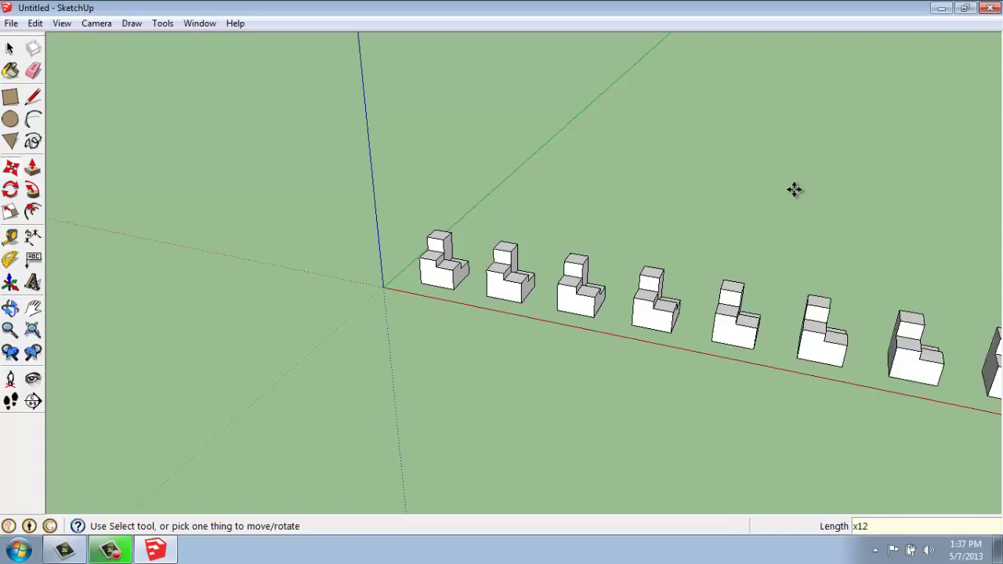
Extend the array to twenty copies with x20 and look over the full row of blocks.
text(x20)
key(Return)
scroll(78, 439, down, 3)
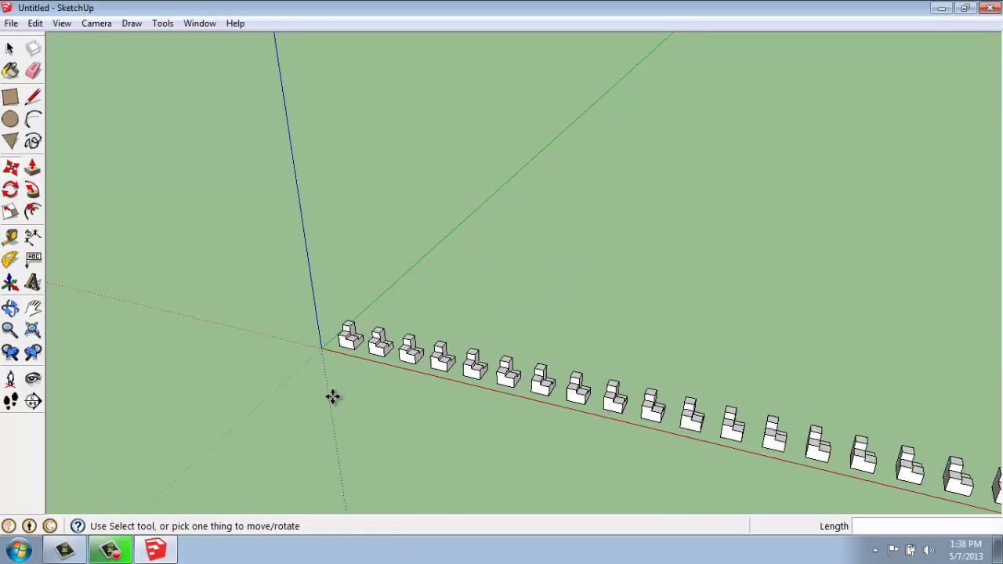
middle_drag(638, 399, 605, 385)
middle_drag(828, 443, 862, 392)
scroll(914, 421, up, 3)
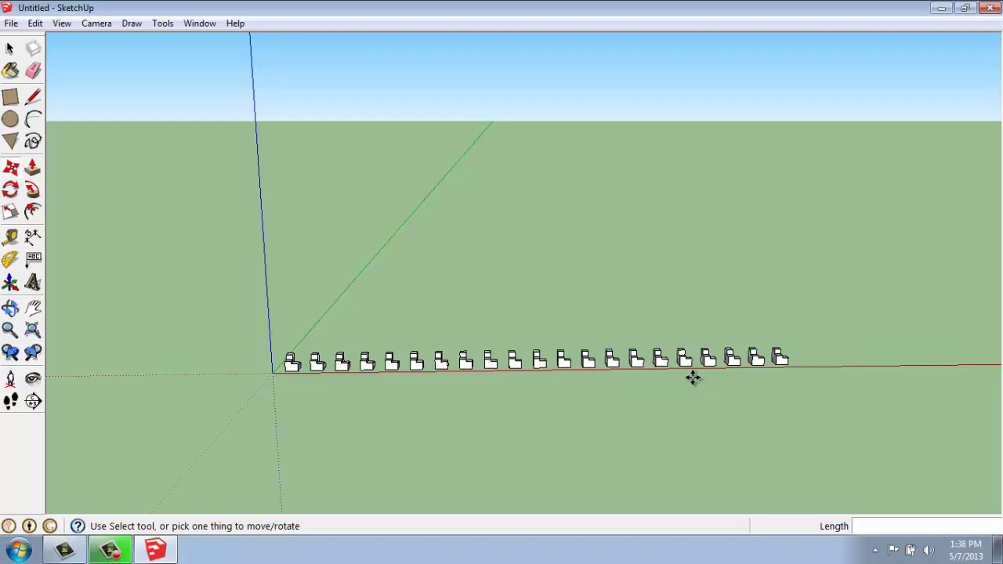
scroll(428, 321, down, 2)
scroll(395, 333, up, 3)
scroll(396, 332, up, 2)
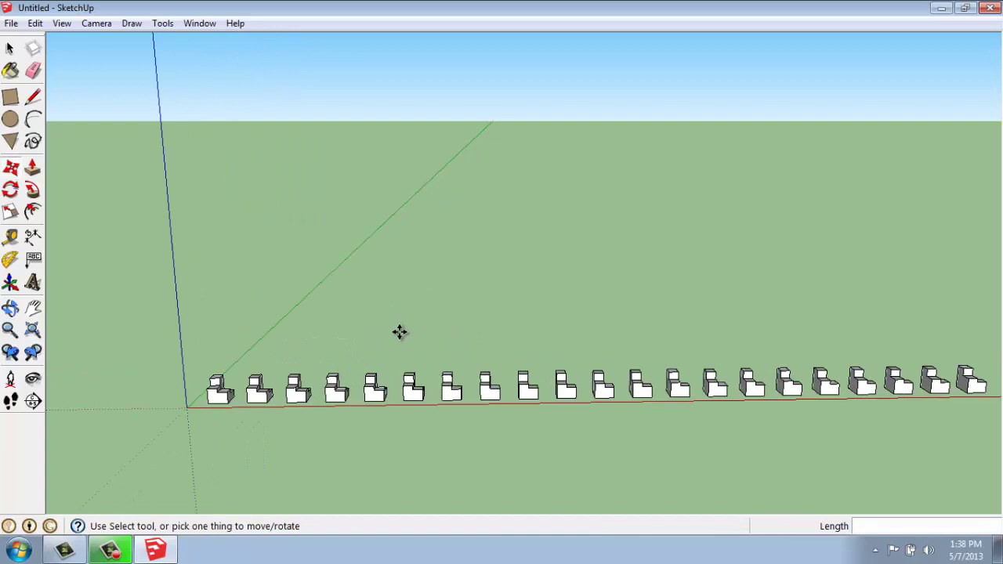
Reduce the array to four copies with x4.
text(x4)
key(Return)
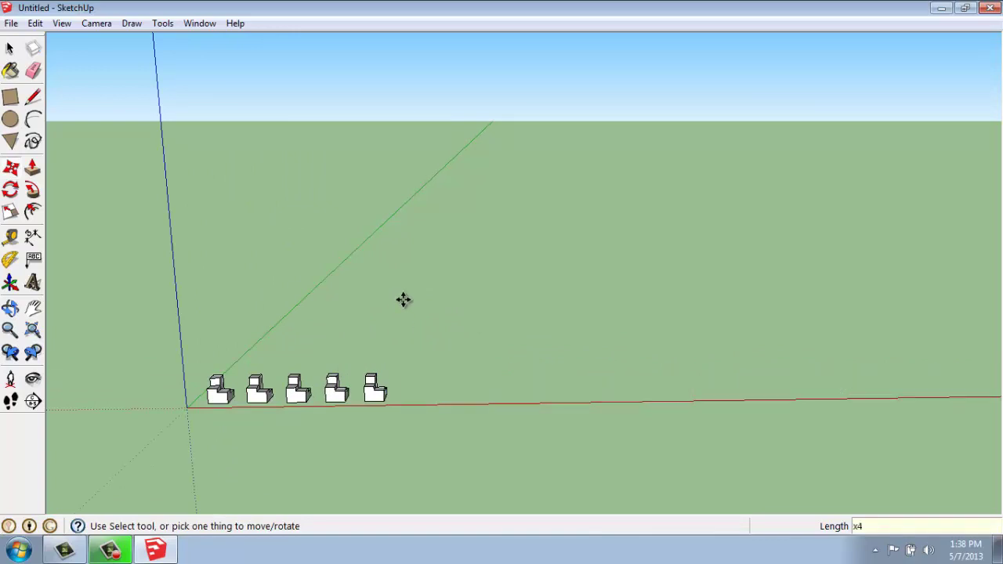
scroll(204, 368, up, 2)
Set the array of blocks along the red axis to five copies with x5.
key(m)
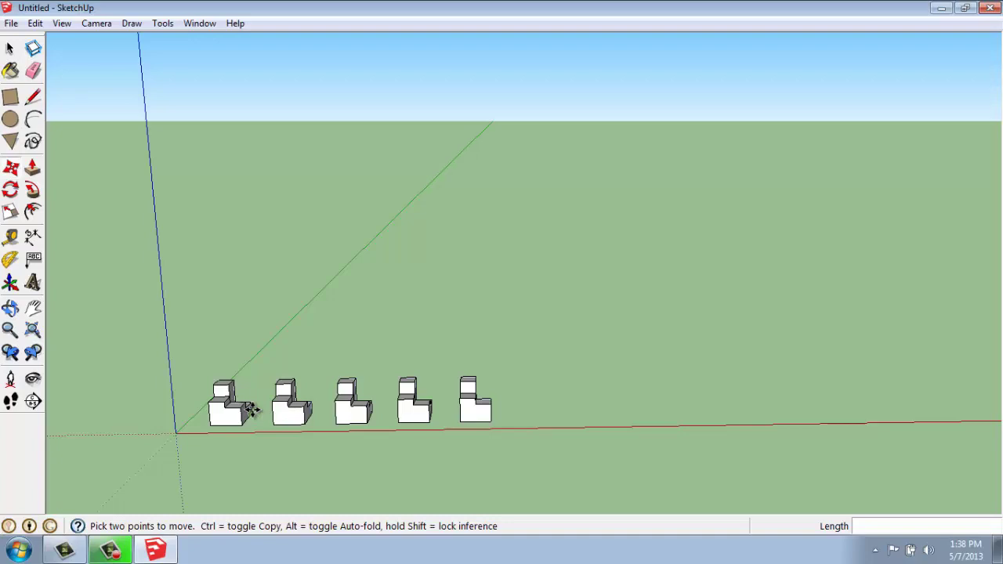
text(x5)
key(Return)
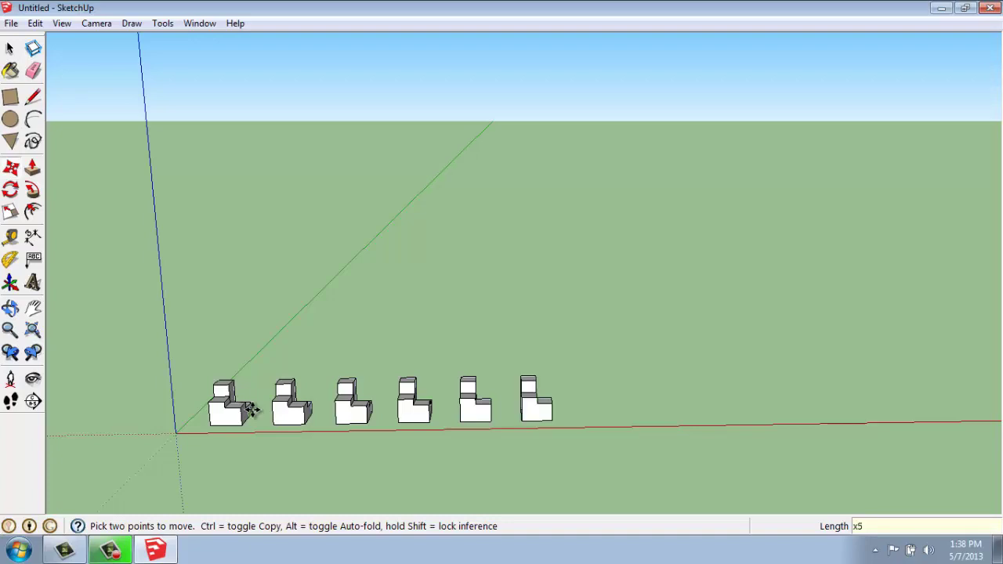